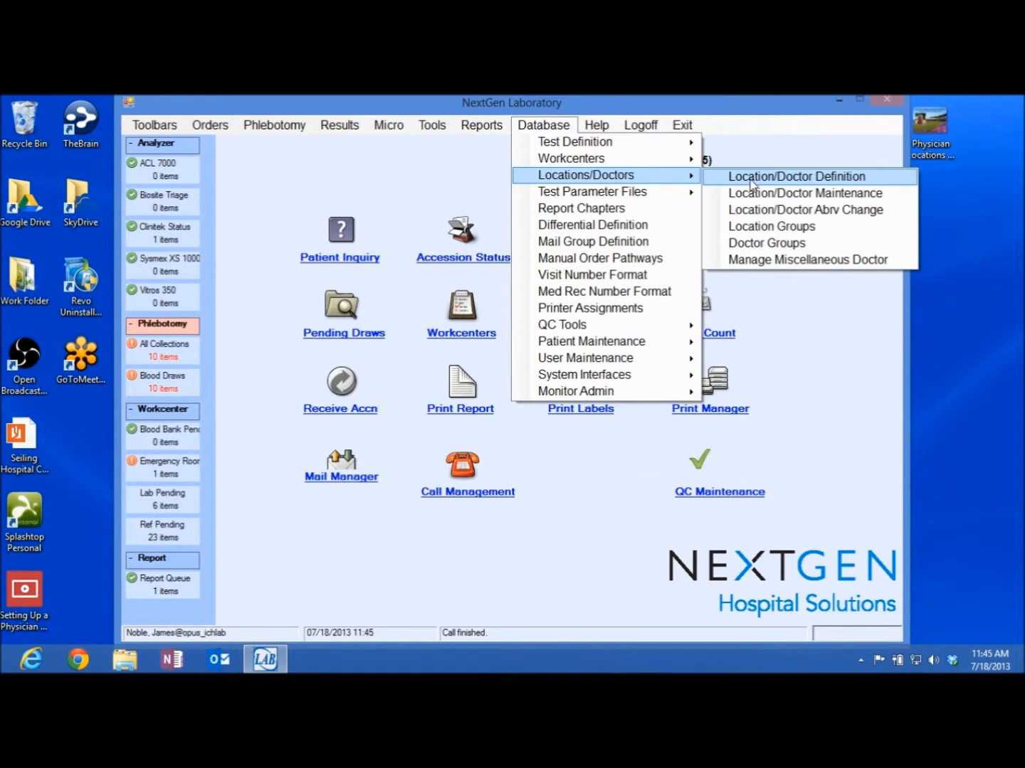
Look up abbreviation 650 in the doctor/location list and open its definition record (file 628)
click(750, 183)
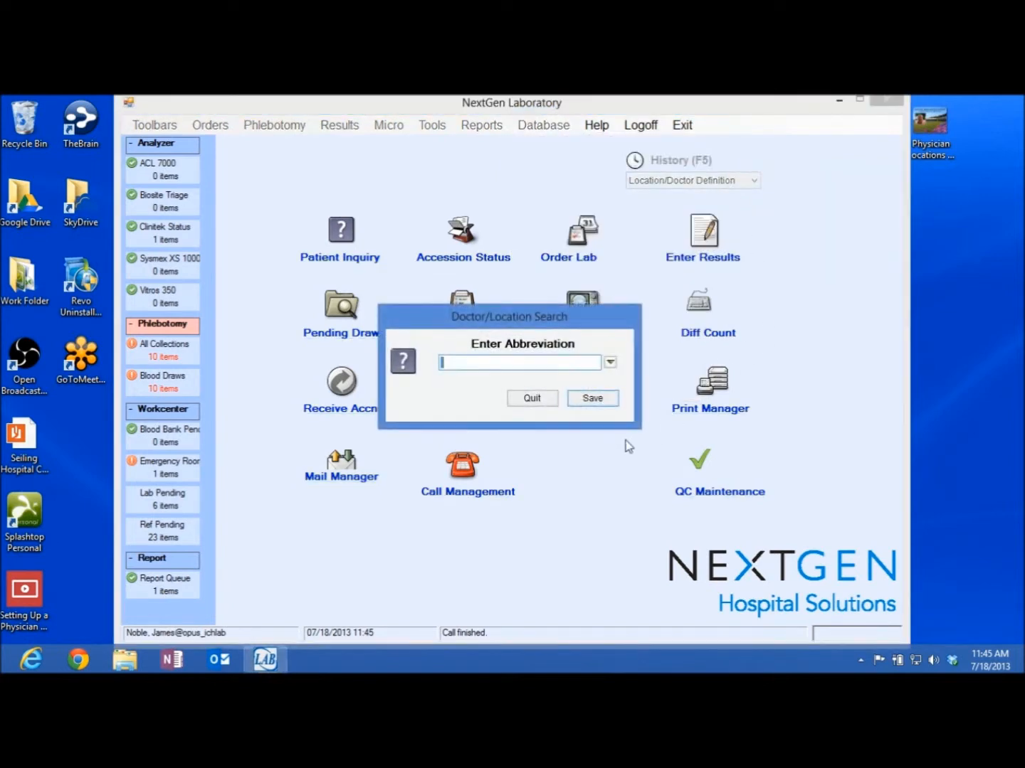
click(610, 363)
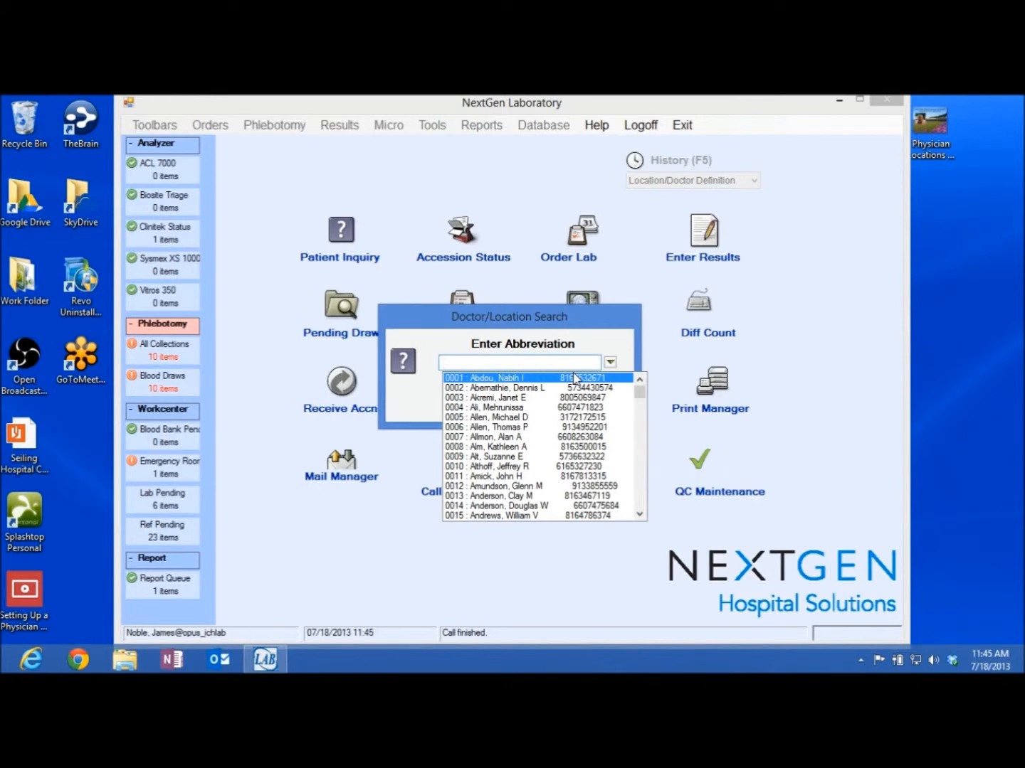
text(65)
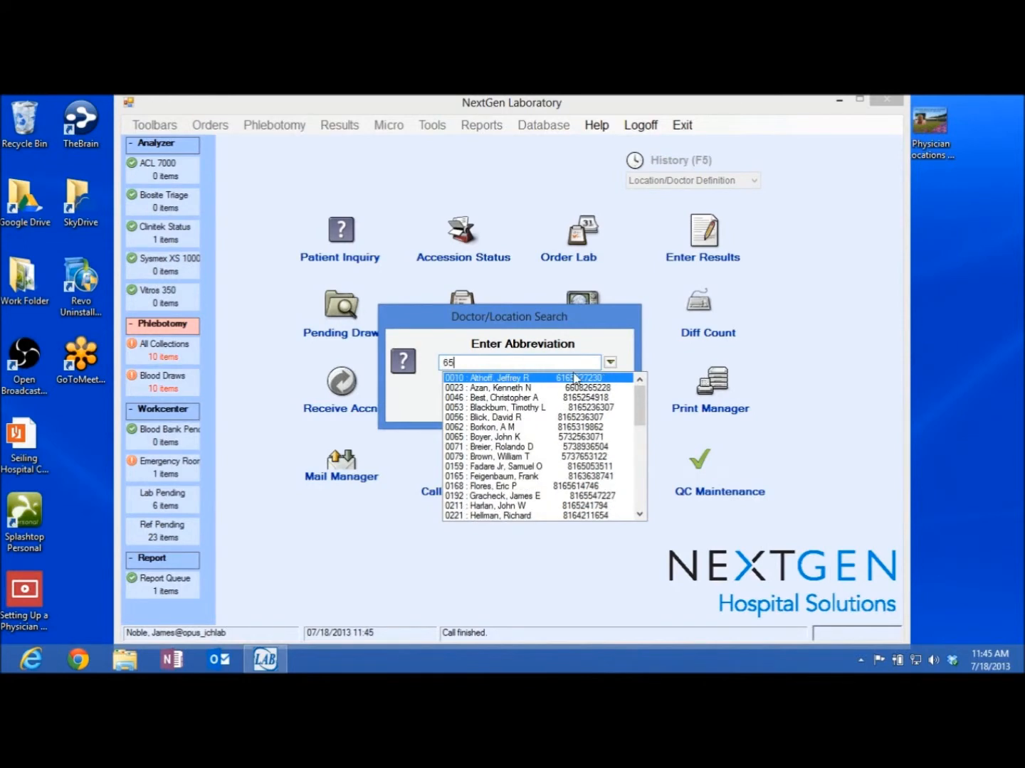
text(0)
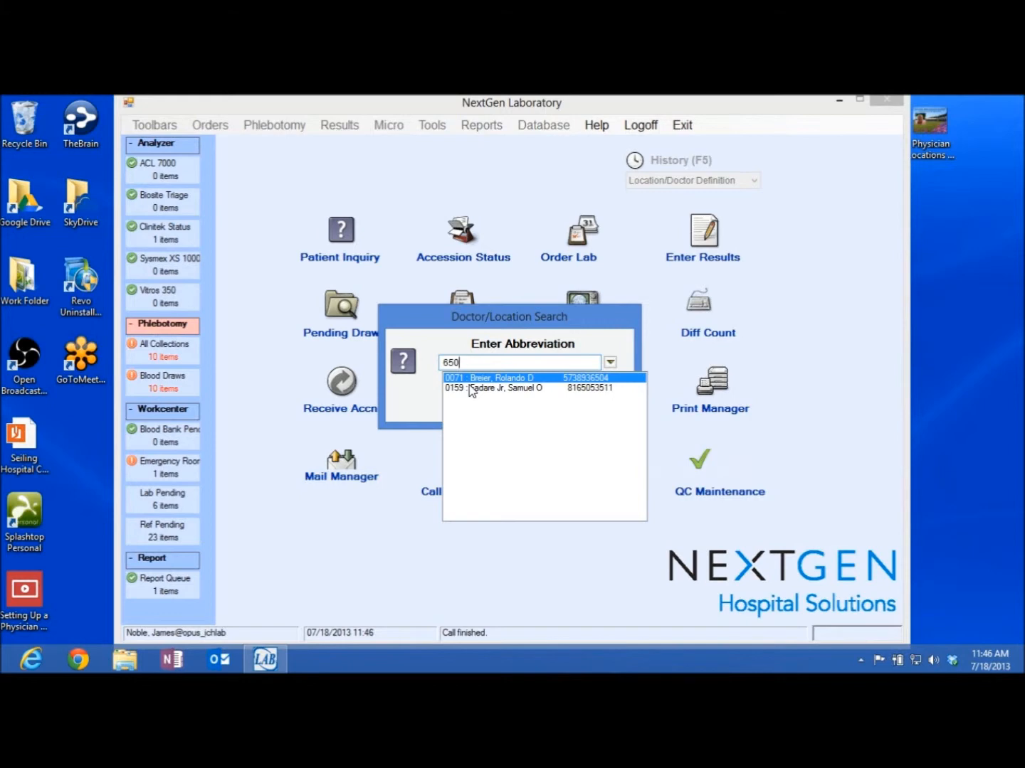
click(618, 348)
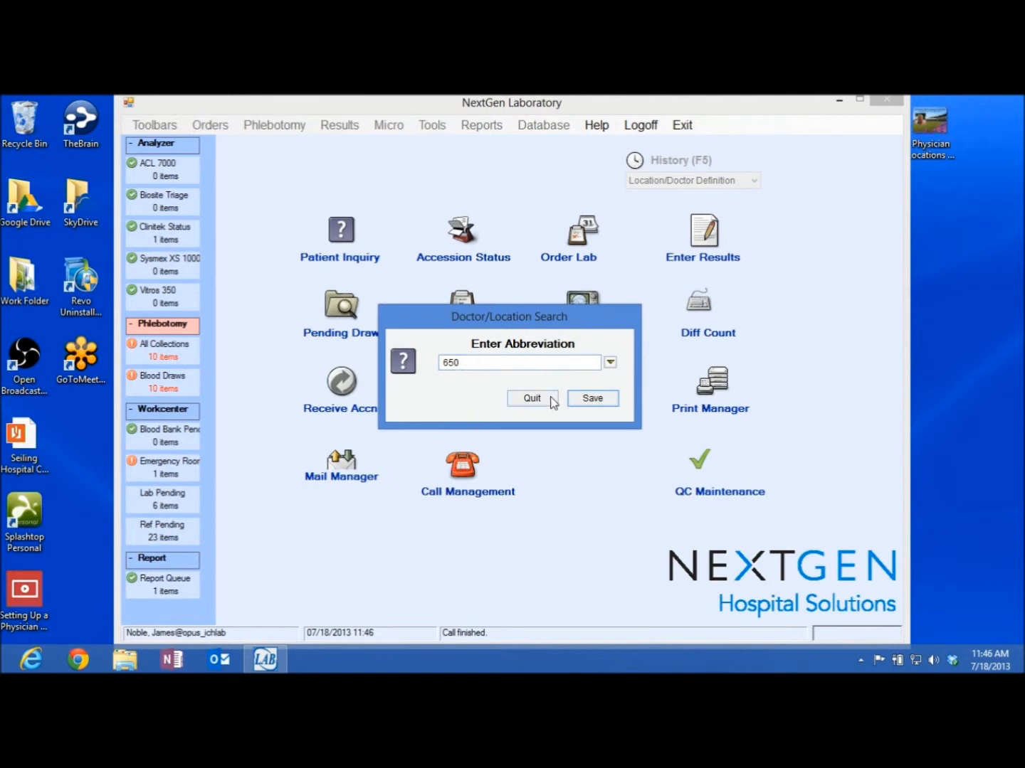
click(593, 398)
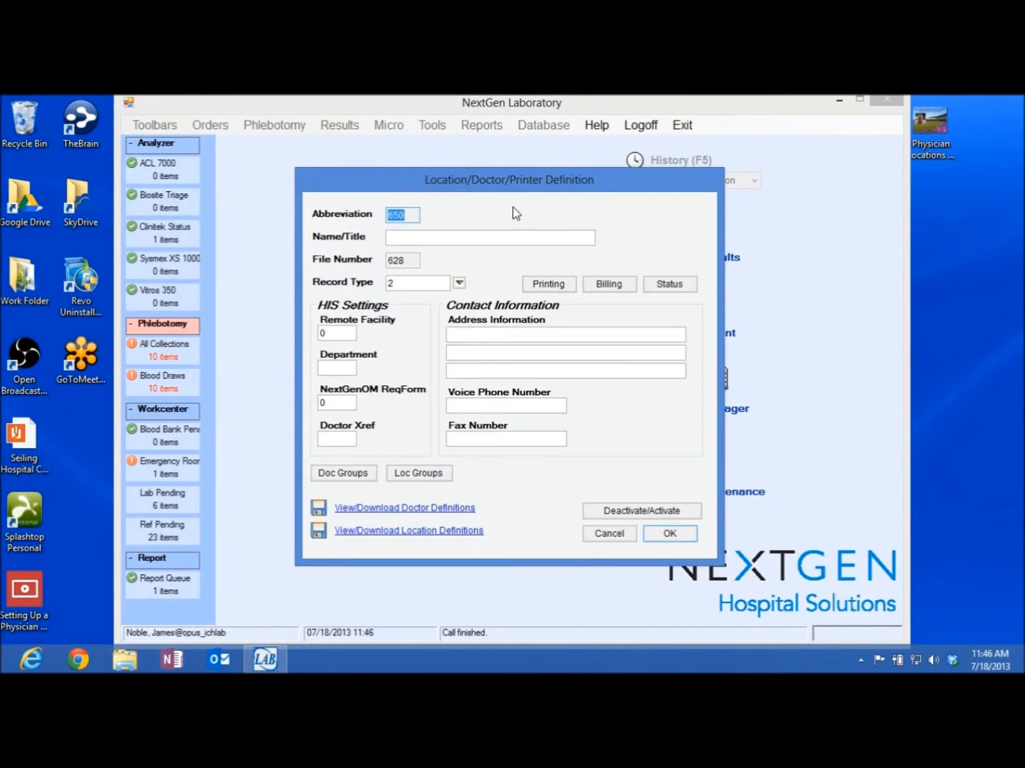
Enter the doctor's full name with the M.D. title in the Name/Title field
click(450, 236)
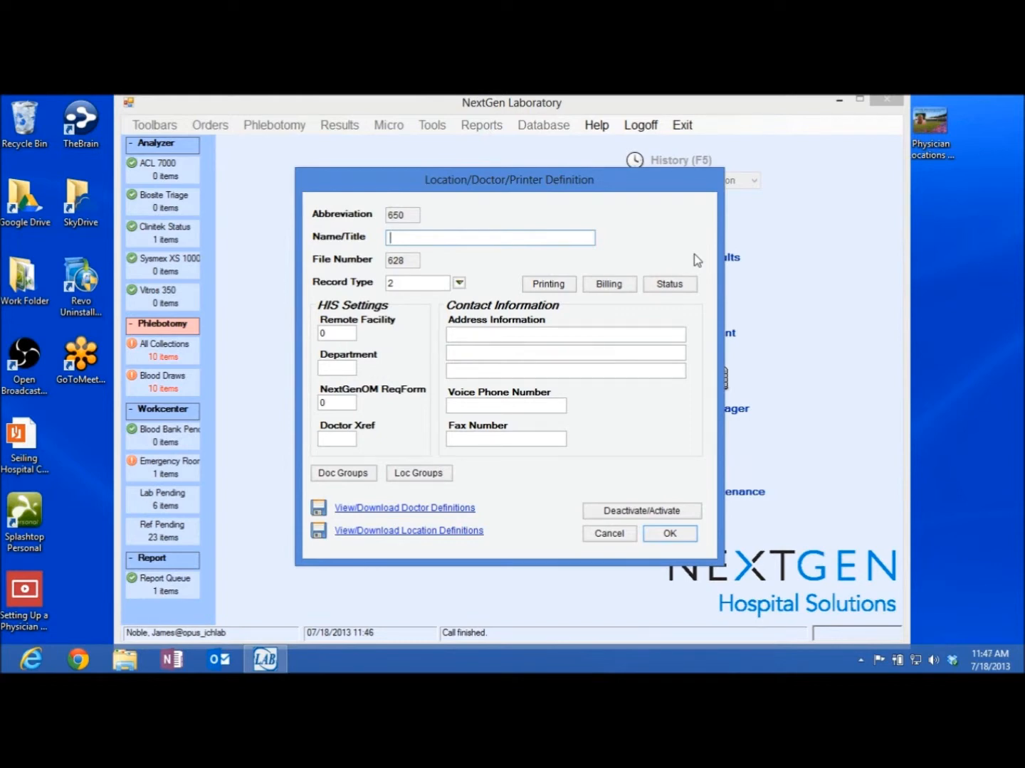
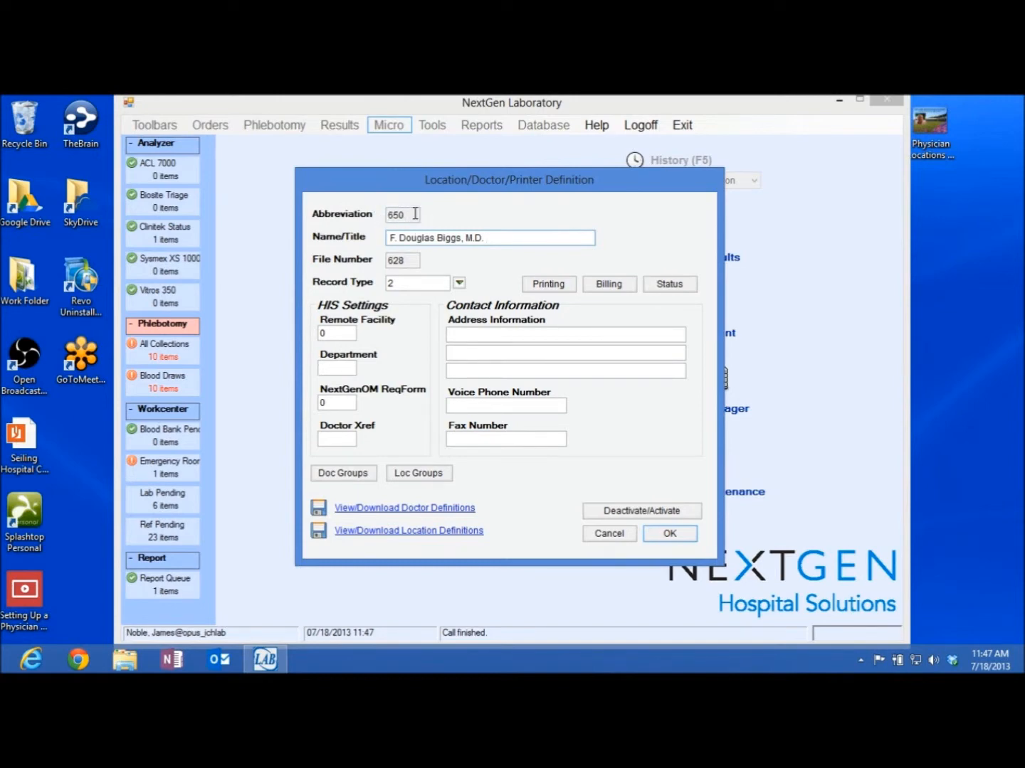
click(493, 244)
click(331, 436)
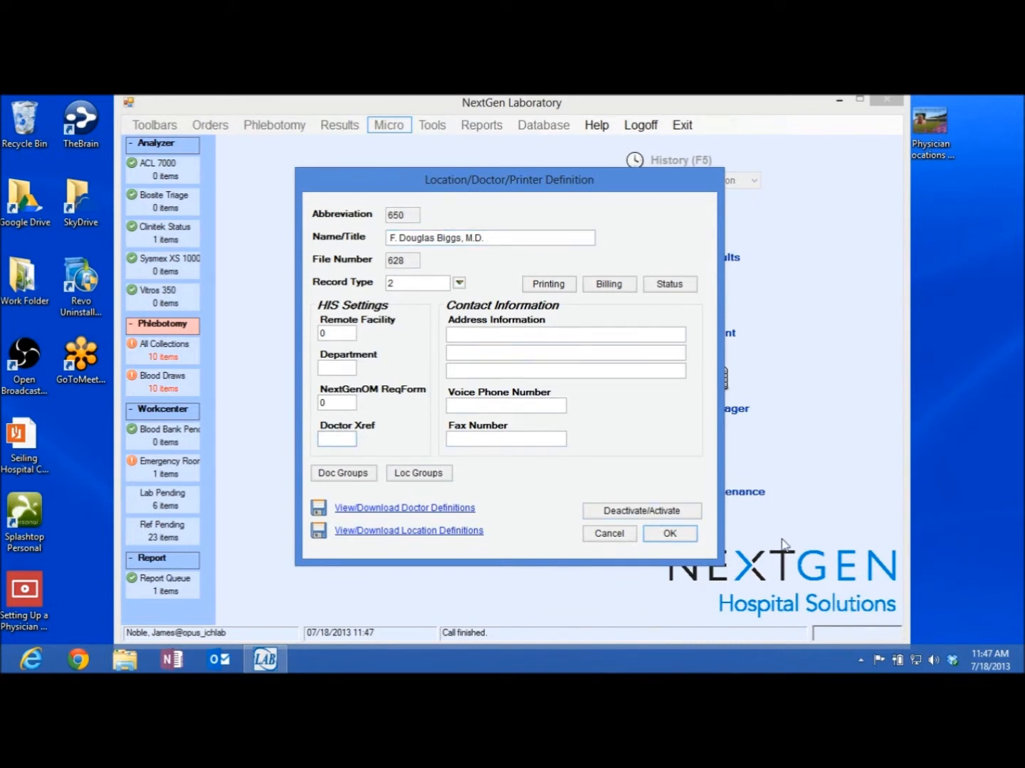
Set Doctor Xref to 650 and keep the Record Type at 2:Doctor
text(650)
click(404, 260)
click(459, 284)
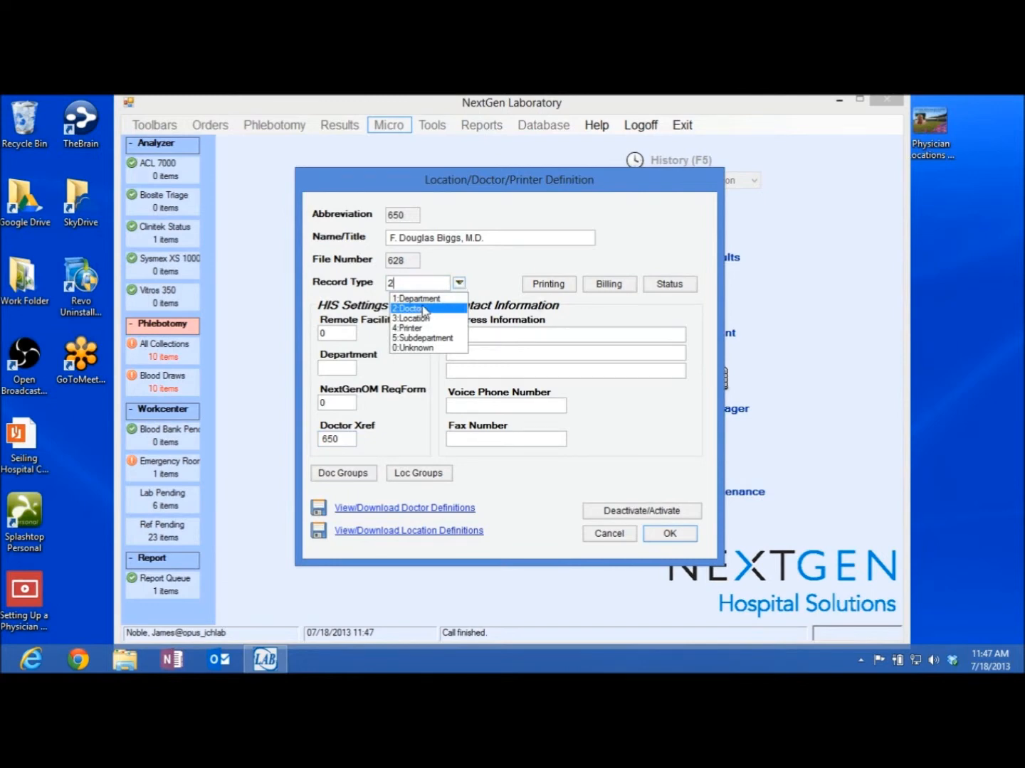
click(480, 254)
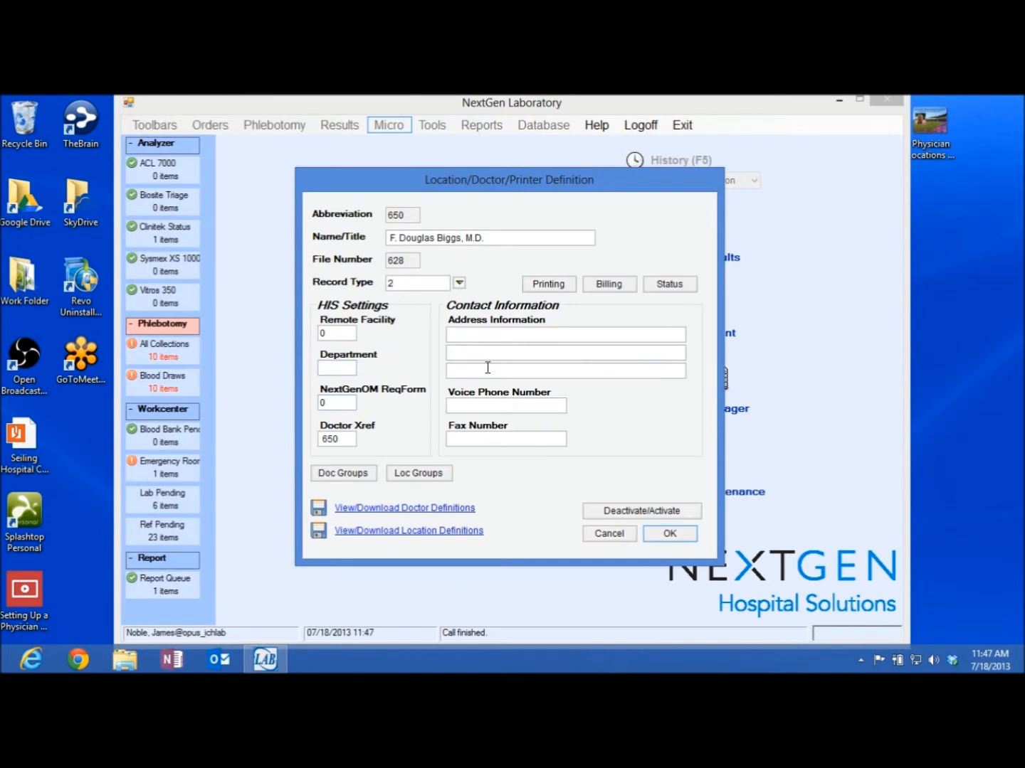
click(478, 335)
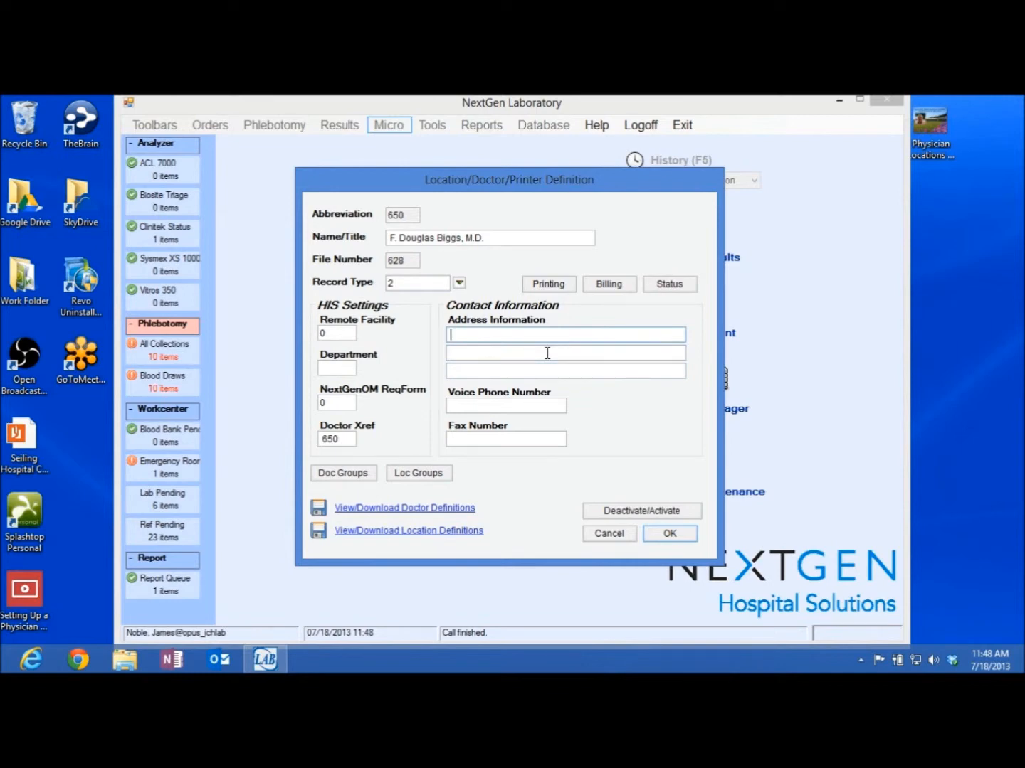
Fill the three Address Information lines with the doctor's street, suite and city/state/ZIP
click(547, 354)
key(Tab)
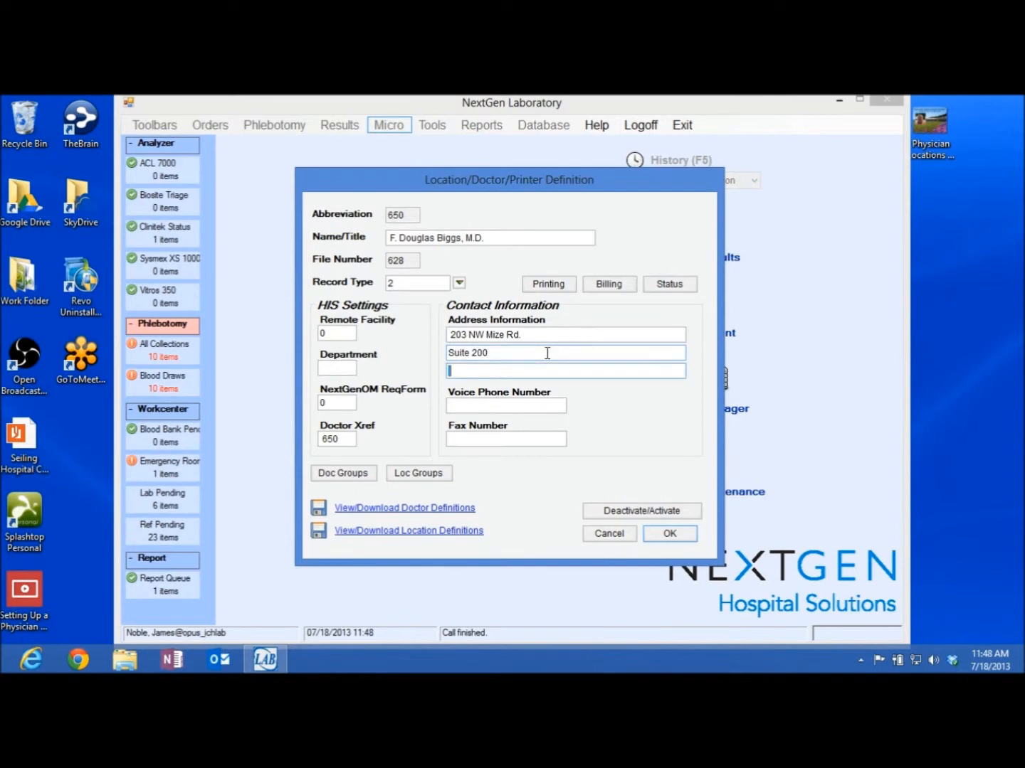
Enter the doctor's voice phone number, with dashes after the area code and exchange
click(466, 404)
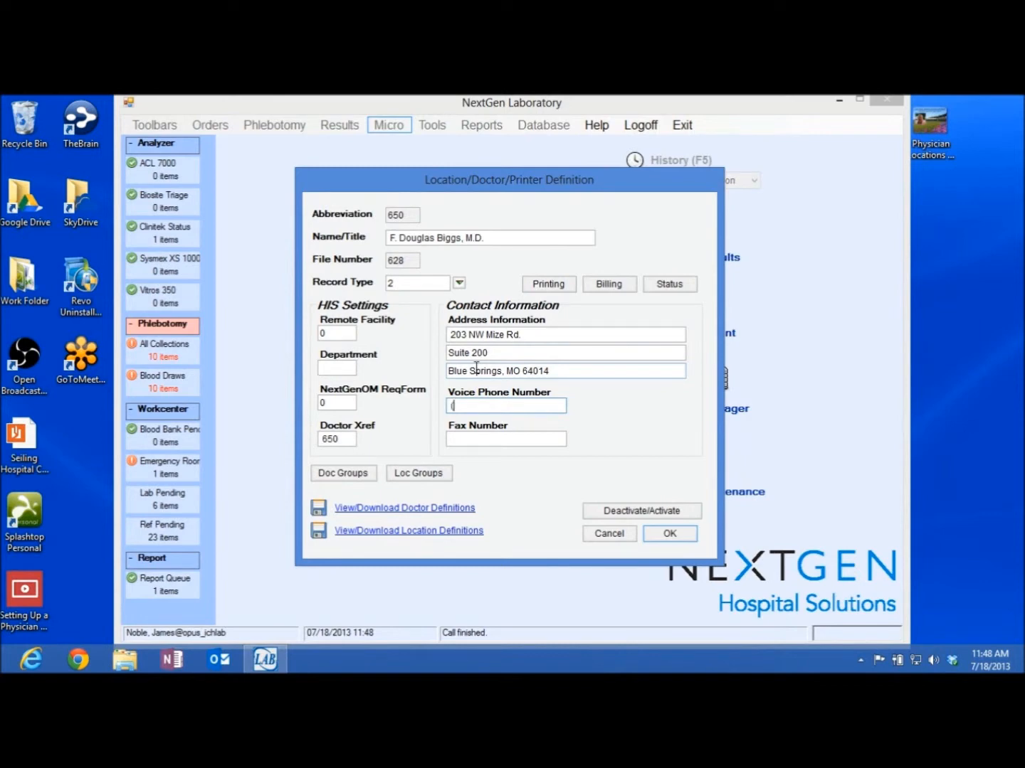
text((8)
key(BackSpace)
key(BackSpace)
click(465, 405)
text(-)
click(485, 407)
text(-)
Fill in the doctor's fax number in dashed format
click(536, 438)
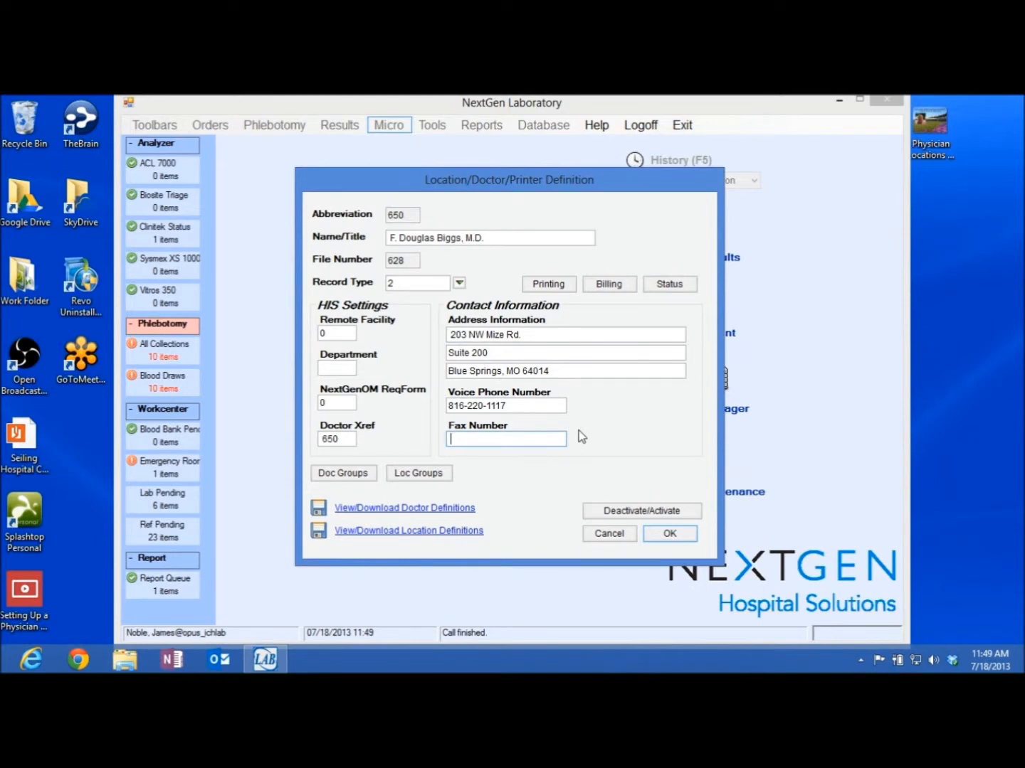
Set the printing definitions to Printer LU 998 and Device Type / Order Pathway 14
click(548, 284)
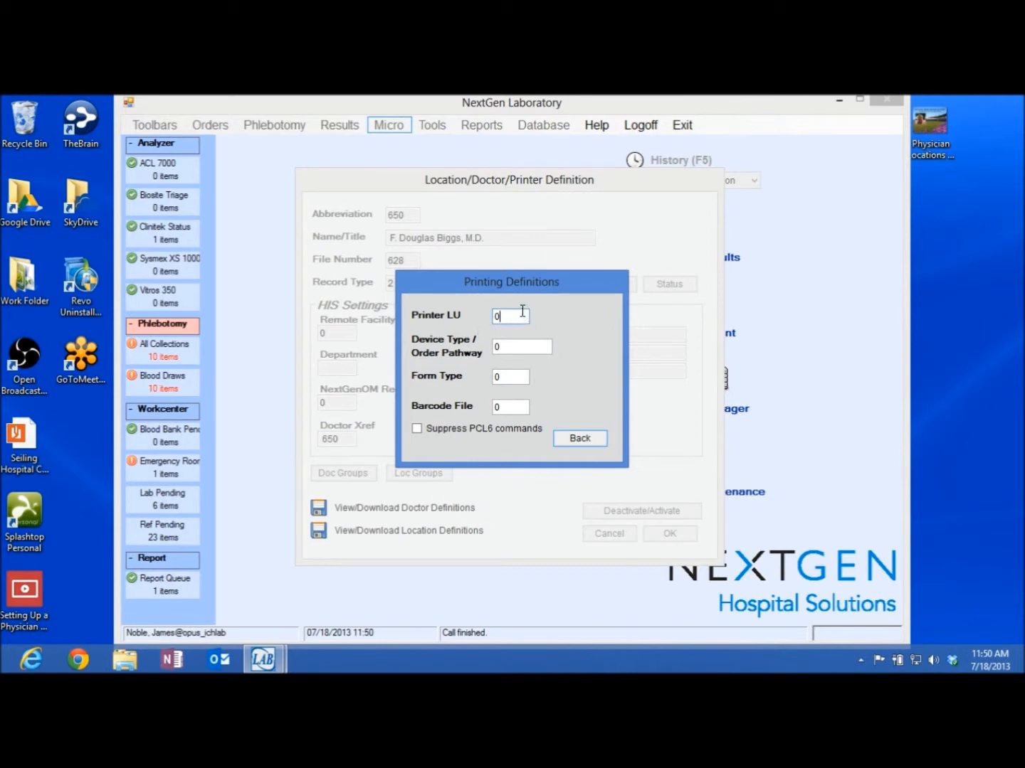
drag(499, 318, 478, 318)
text(998)
drag(516, 343, 458, 334)
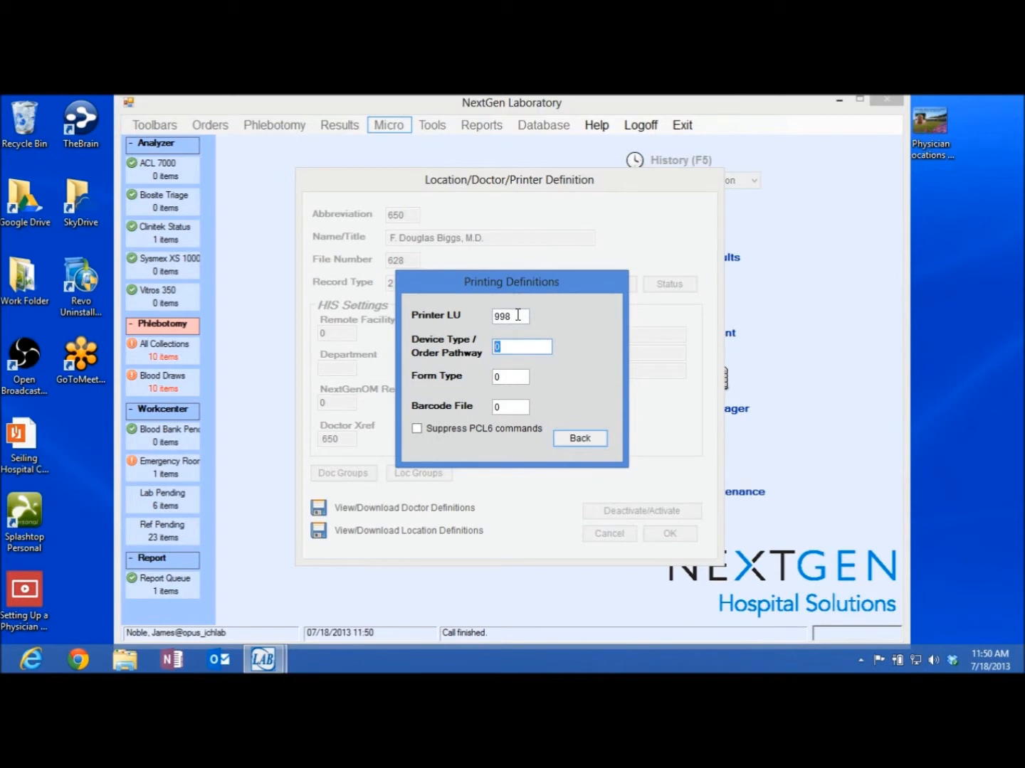
text(14)
Change the billing definition's Bill Code to 11
click(577, 442)
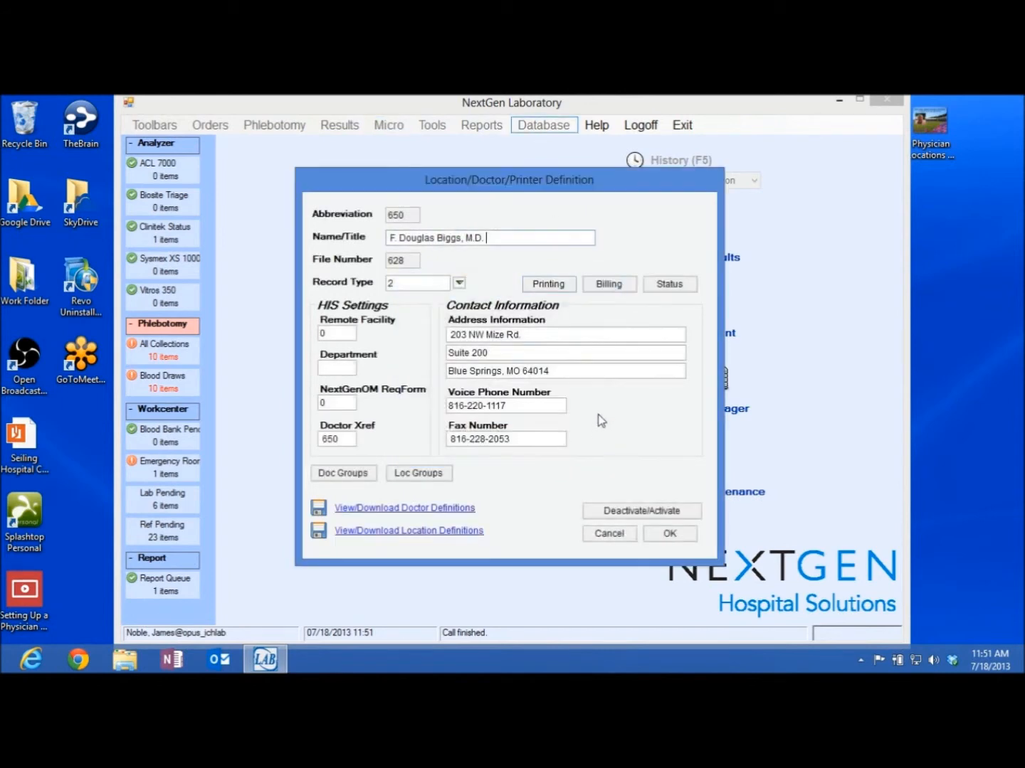
click(616, 291)
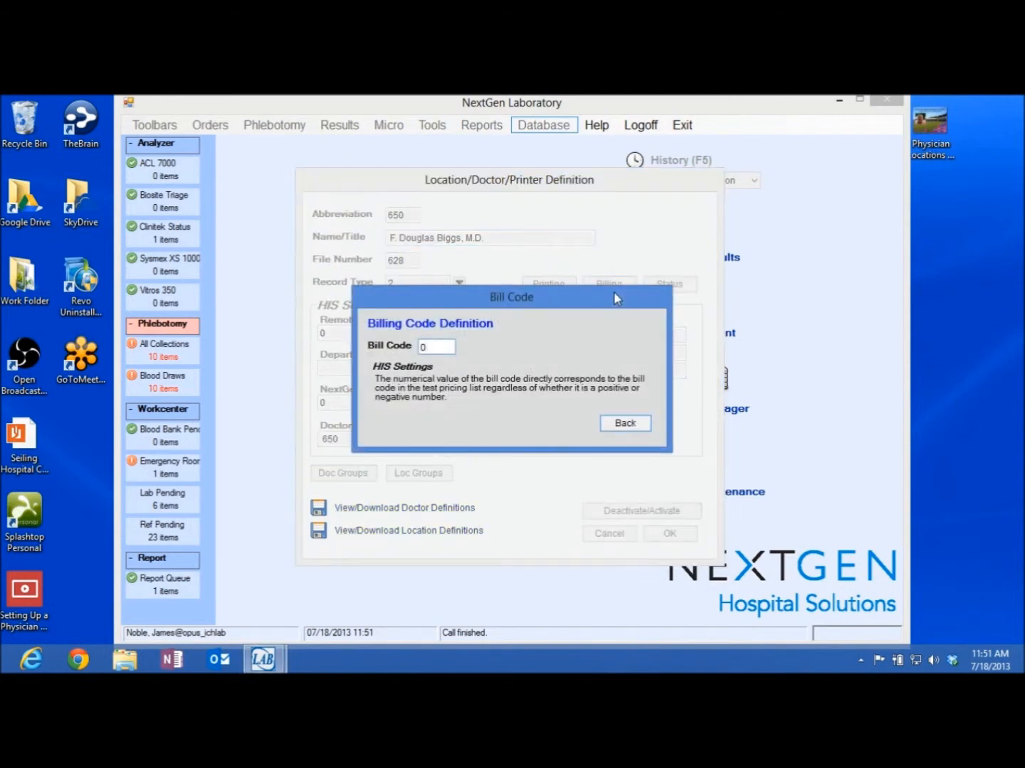
drag(427, 348, 393, 346)
text(11)
click(626, 427)
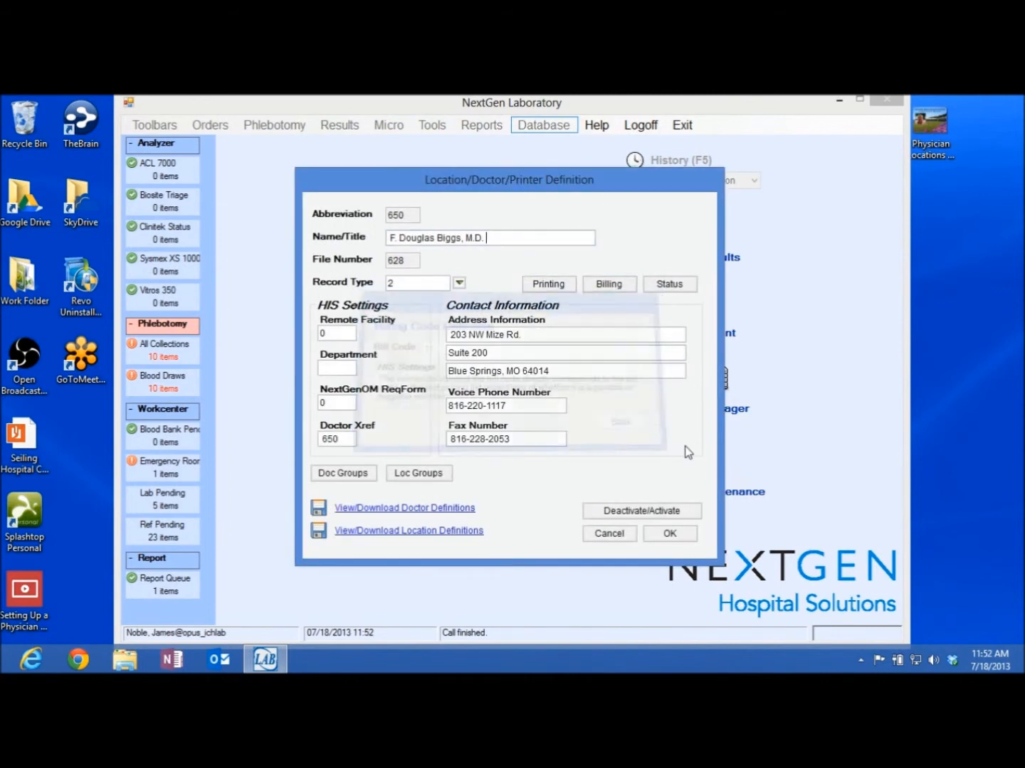
Tick Send with fax cover sheet in the status line settings
click(688, 284)
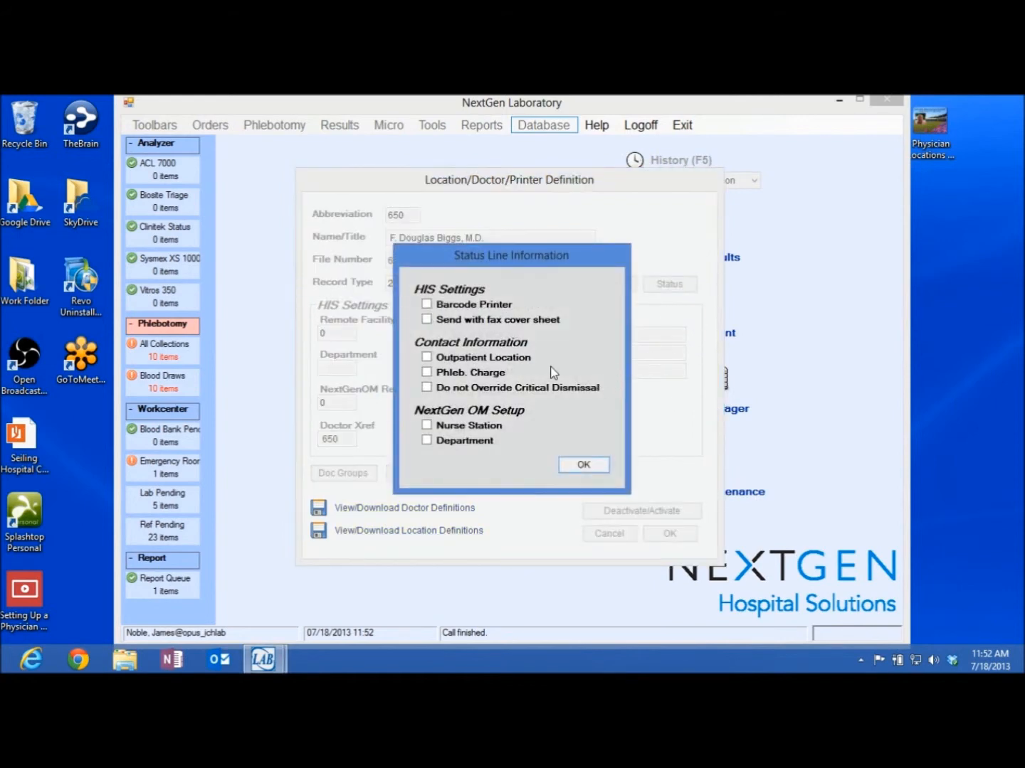
click(426, 322)
Confirm the status line settings and save the record 650 definition with OK
click(582, 466)
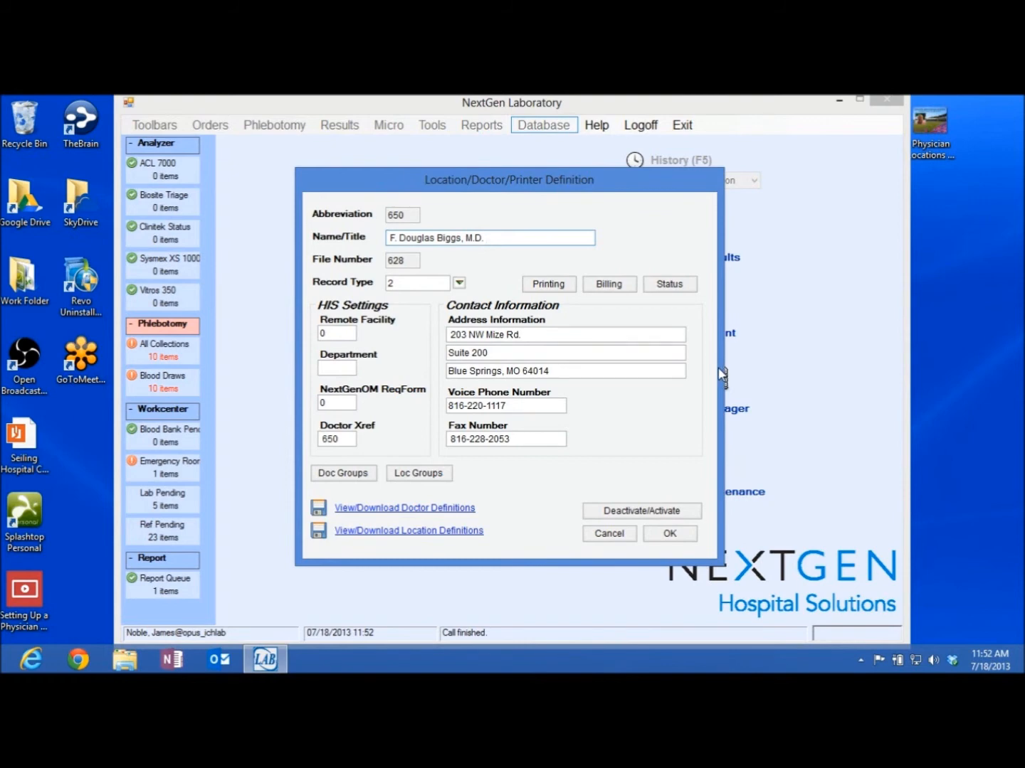
click(669, 536)
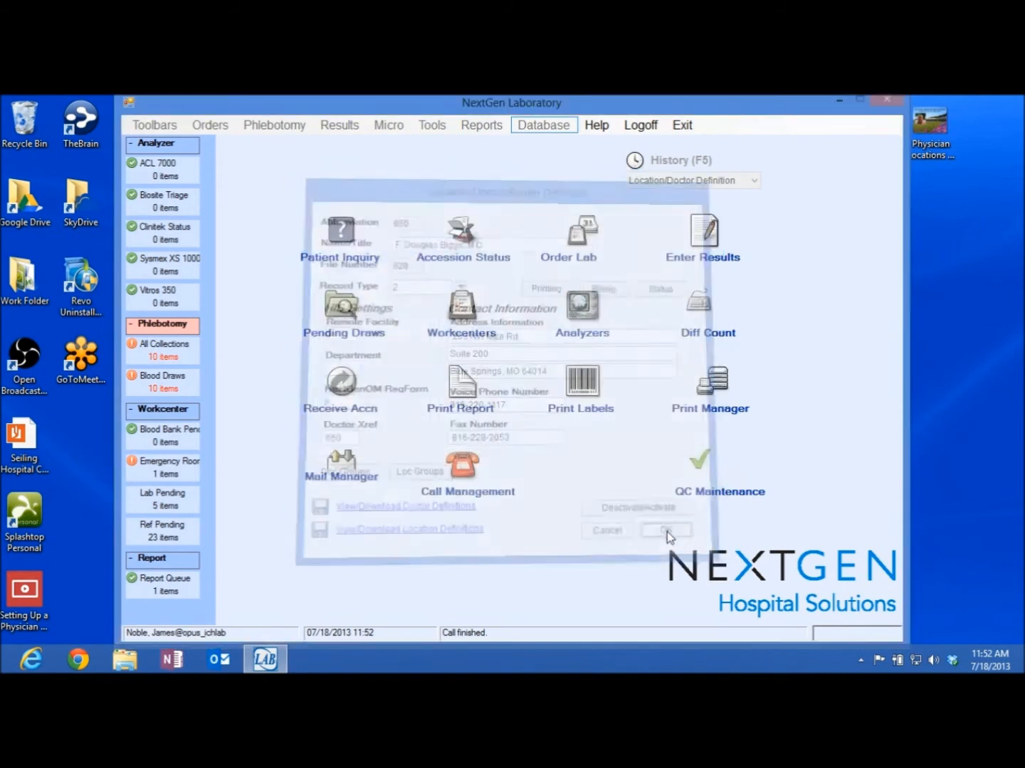